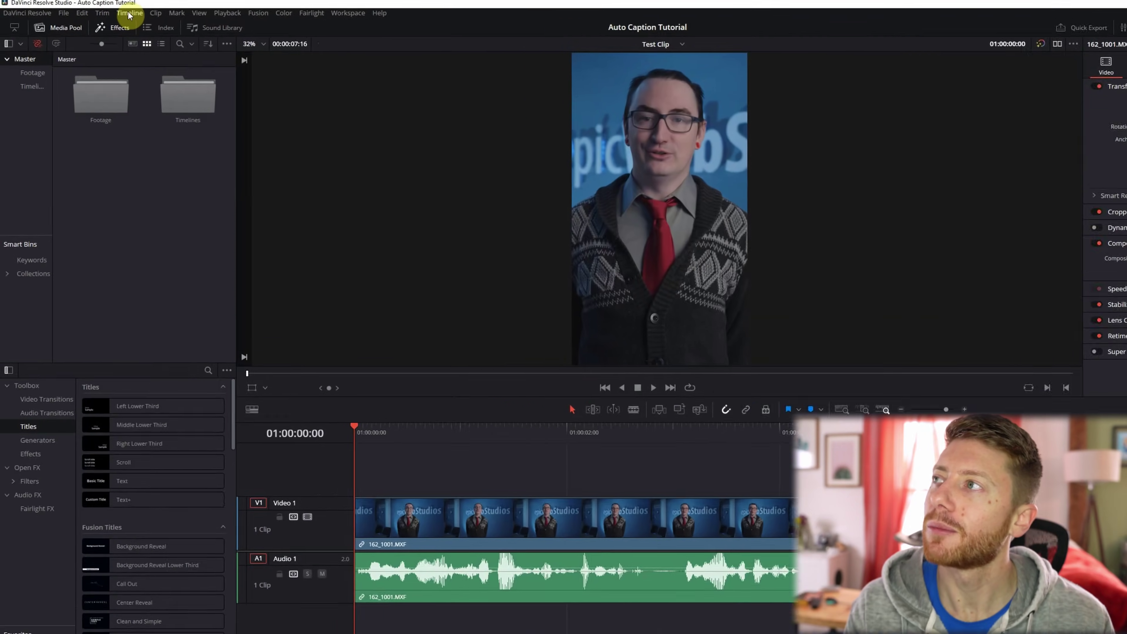
Create subtitles from the clip's audio, maximum 10 characters on a single line.
{"action": "left_click", "coordinate": [113, 15]}
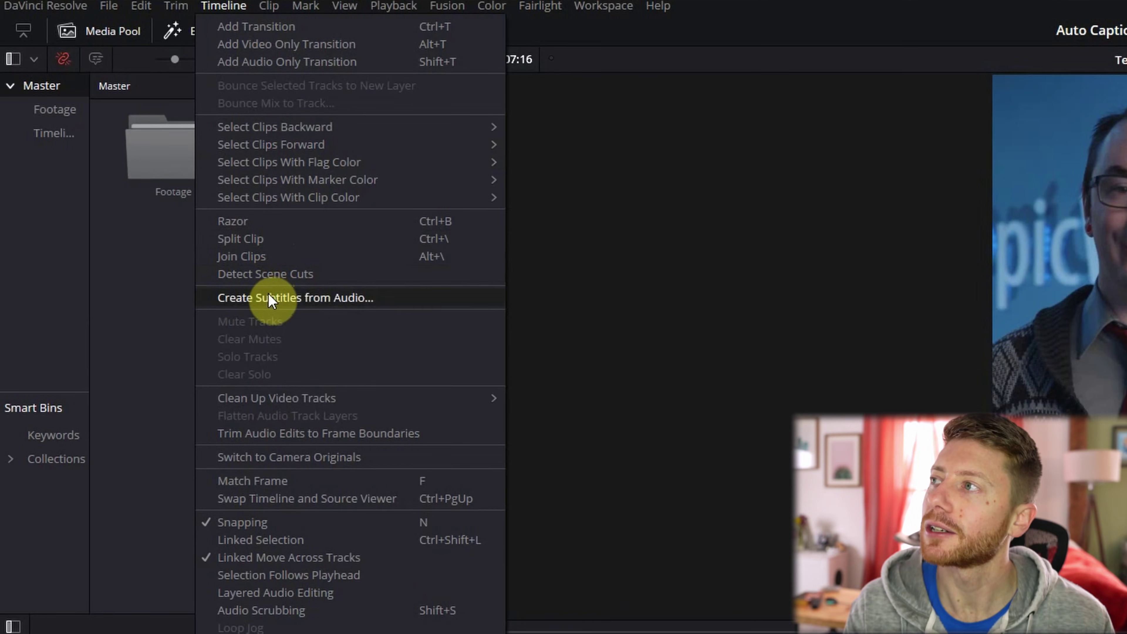
{"action": "left_click", "coordinate": [269, 298]}
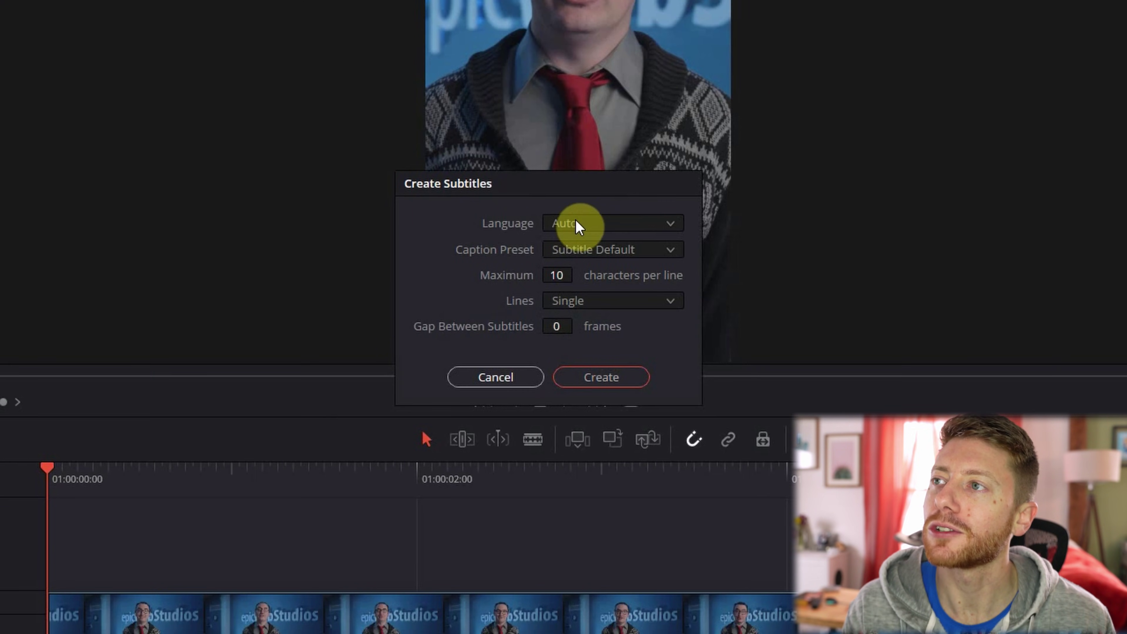
{"action": "left_click", "coordinate": [572, 306]}
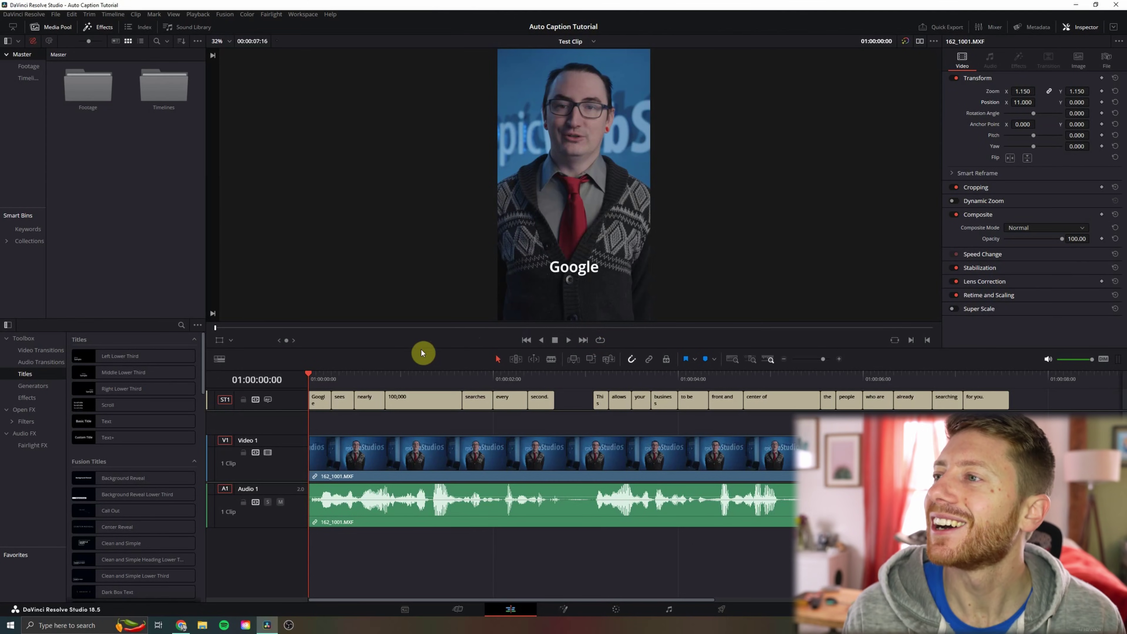
Scrub through the generated captions and select the 'Google' caption (01:00:00:00–01:00:00:06).
{"action": "left_click_drag", "start_coordinate": [321, 378], "coordinate": [396, 379]}
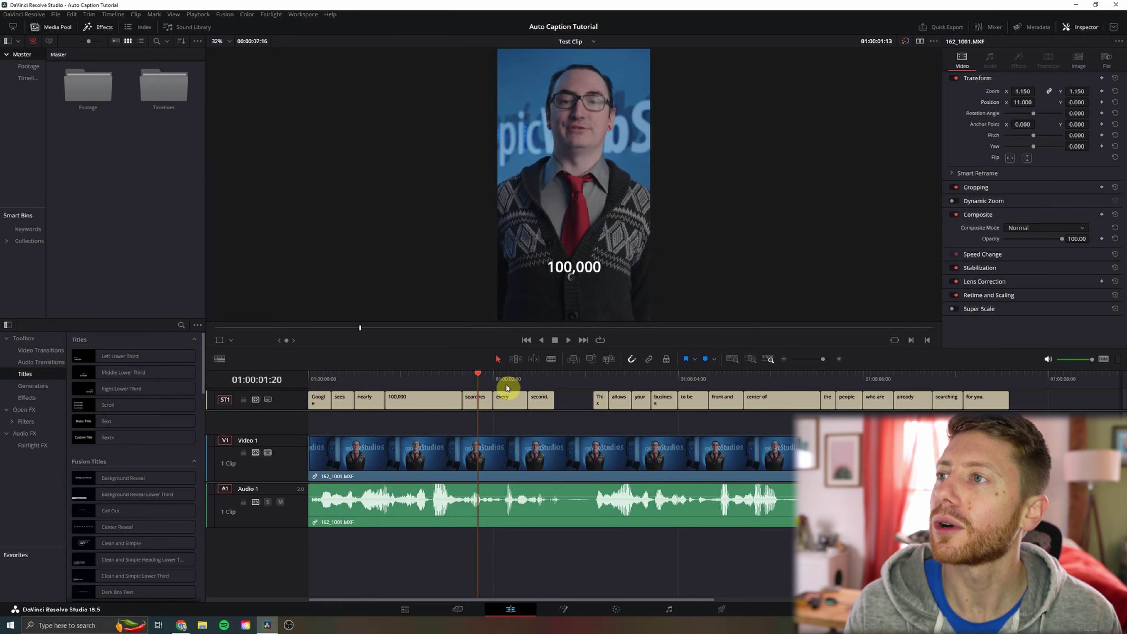
{"action": "left_click_drag", "start_coordinate": [532, 386], "coordinate": [547, 389]}
{"action": "left_click_drag", "start_coordinate": [396, 395], "coordinate": [370, 385]}
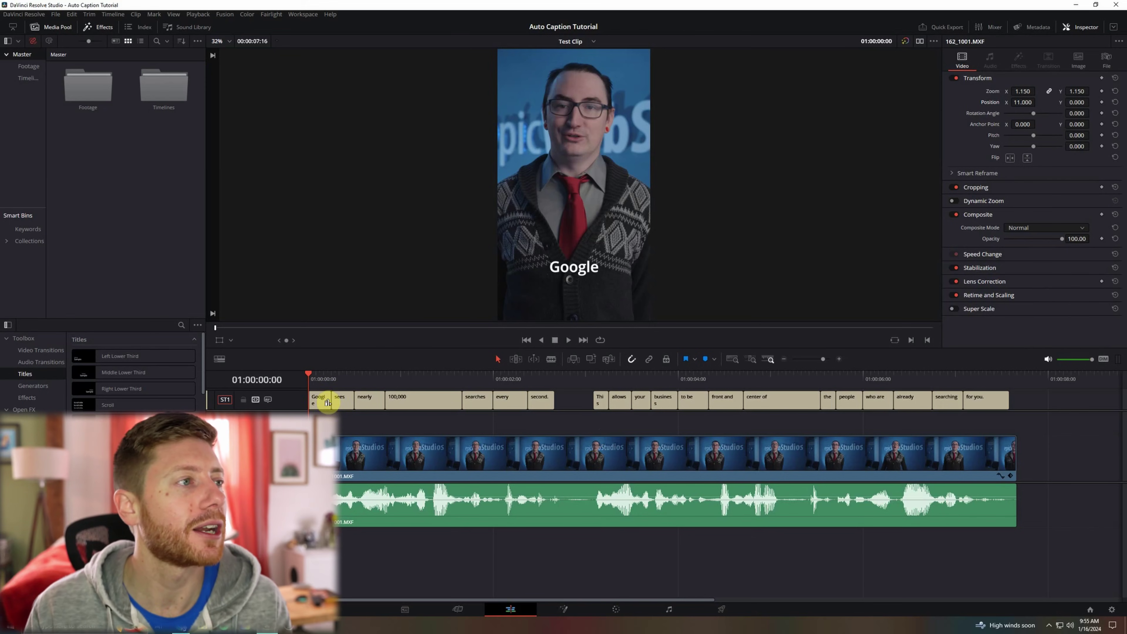
{"action": "left_click", "coordinate": [327, 402]}
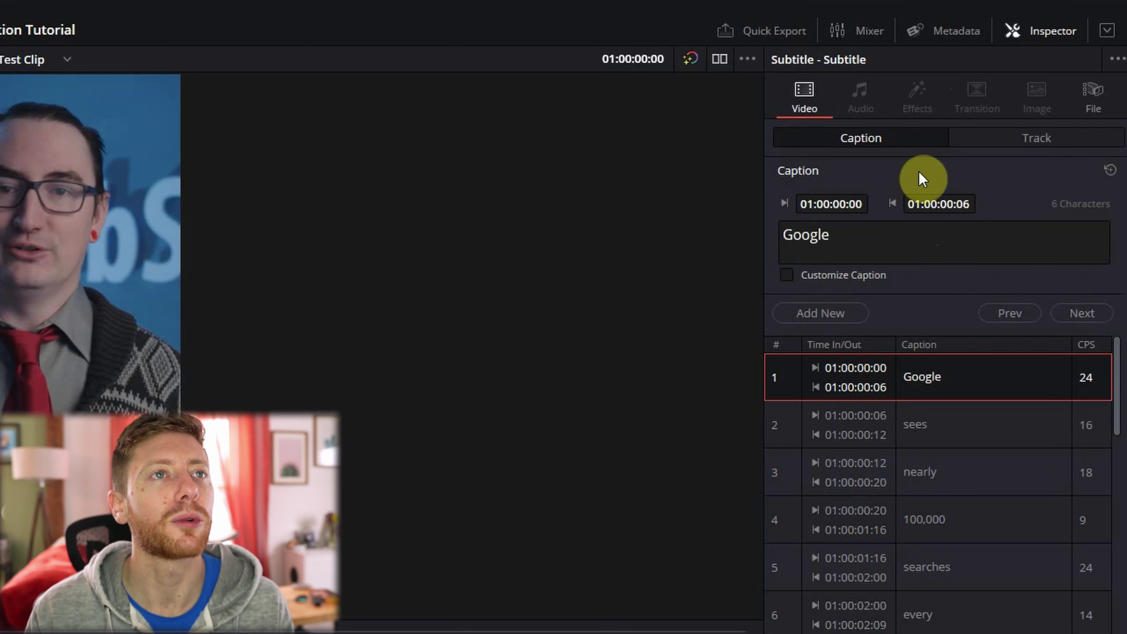
Reopen the Inspector on the Track tab to show track-wide subtitle style and position settings.
{"action": "left_click", "coordinate": [1032, 37]}
{"action": "left_click", "coordinate": [1030, 31]}
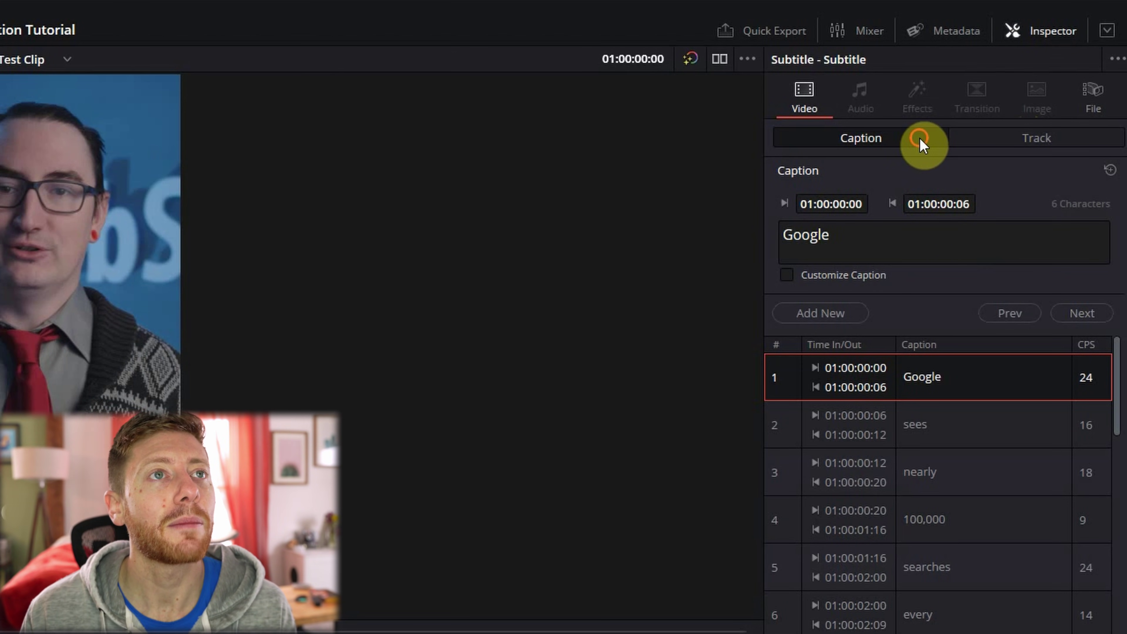
{"action": "left_click", "coordinate": [1038, 137]}
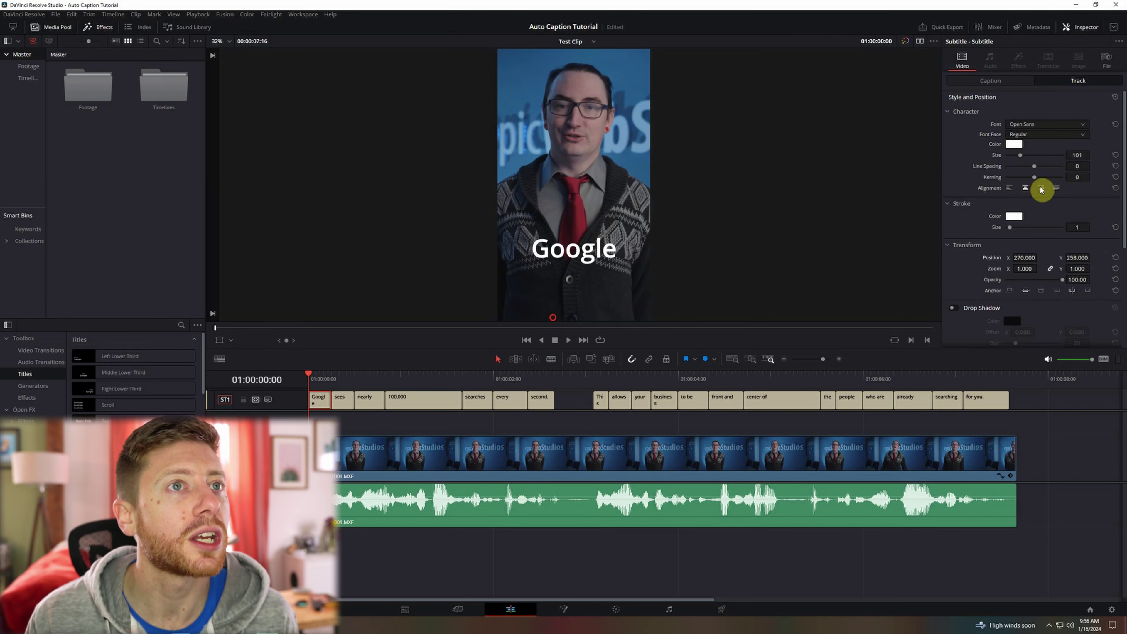
Set the subtitle track font to Niveau Grotesk Light and select the '100,000' caption.
{"action": "left_click", "coordinate": [1028, 123]}
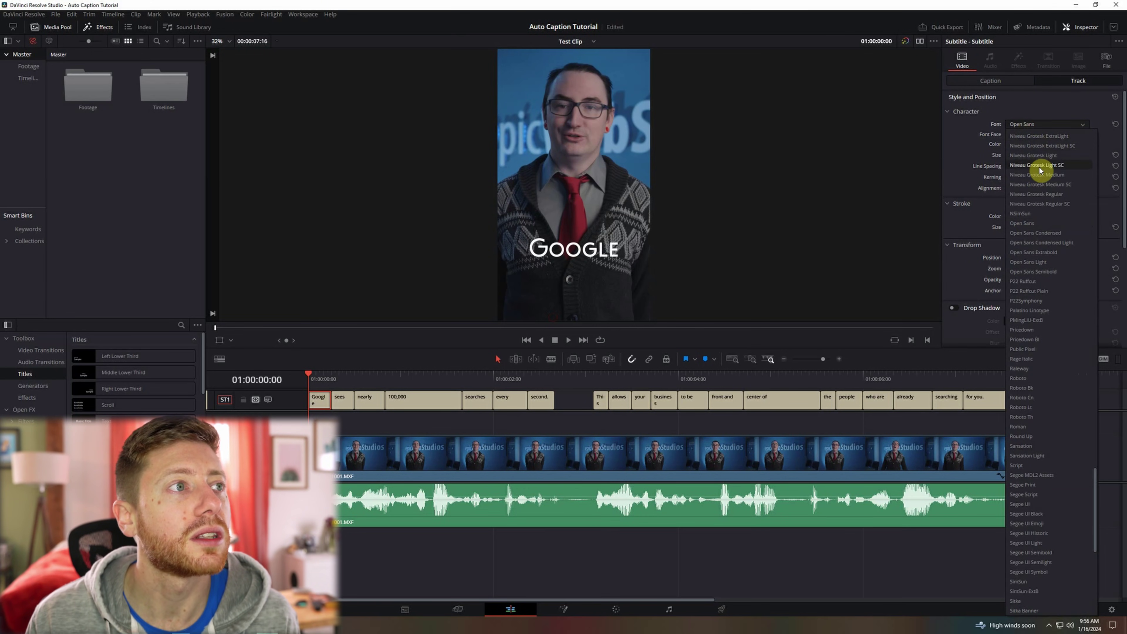
{"action": "left_click", "coordinate": [1038, 156]}
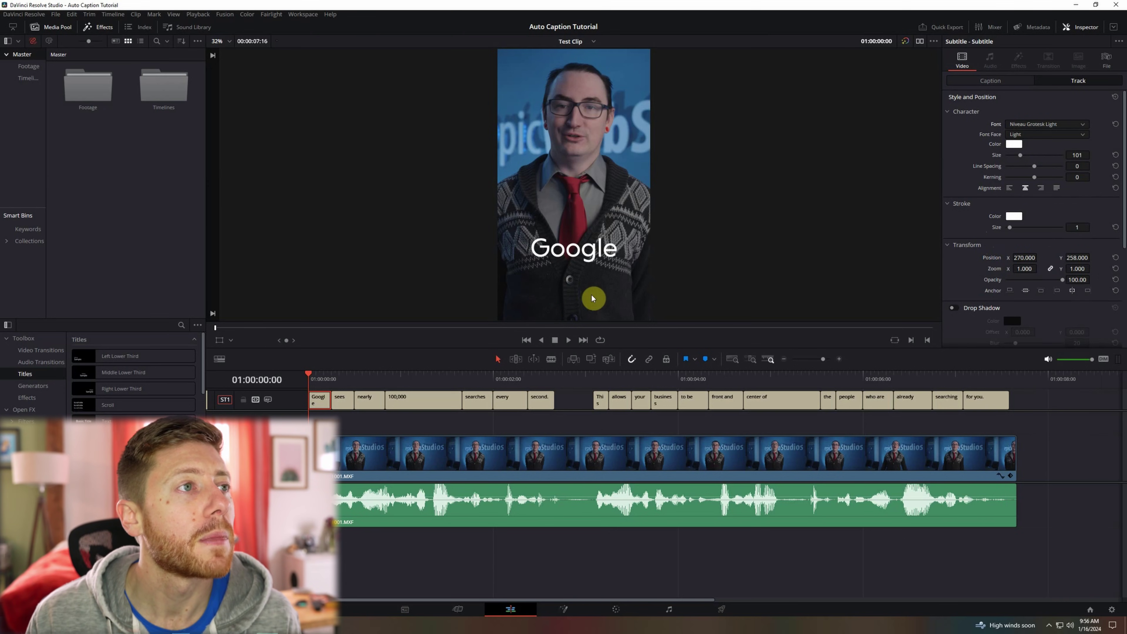
{"action": "left_click_drag", "start_coordinate": [342, 379], "coordinate": [414, 387]}
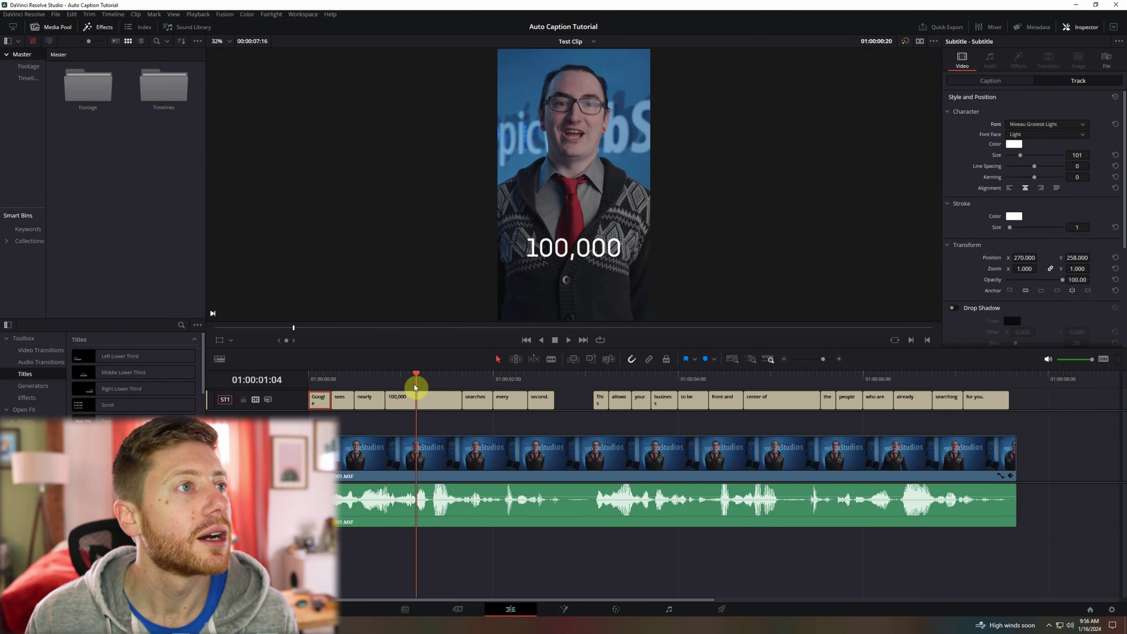
{"action": "left_click", "coordinate": [419, 402]}
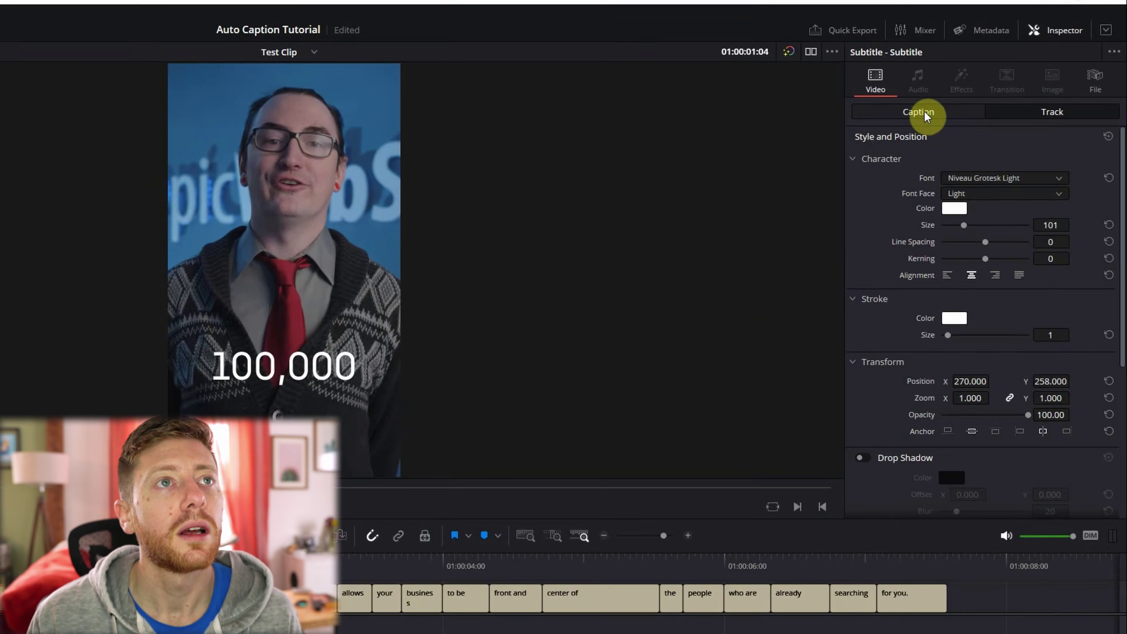
Give the '100,000' caption a custom green colour and enlarge it to size 136.
{"action": "left_click", "coordinate": [924, 114]}
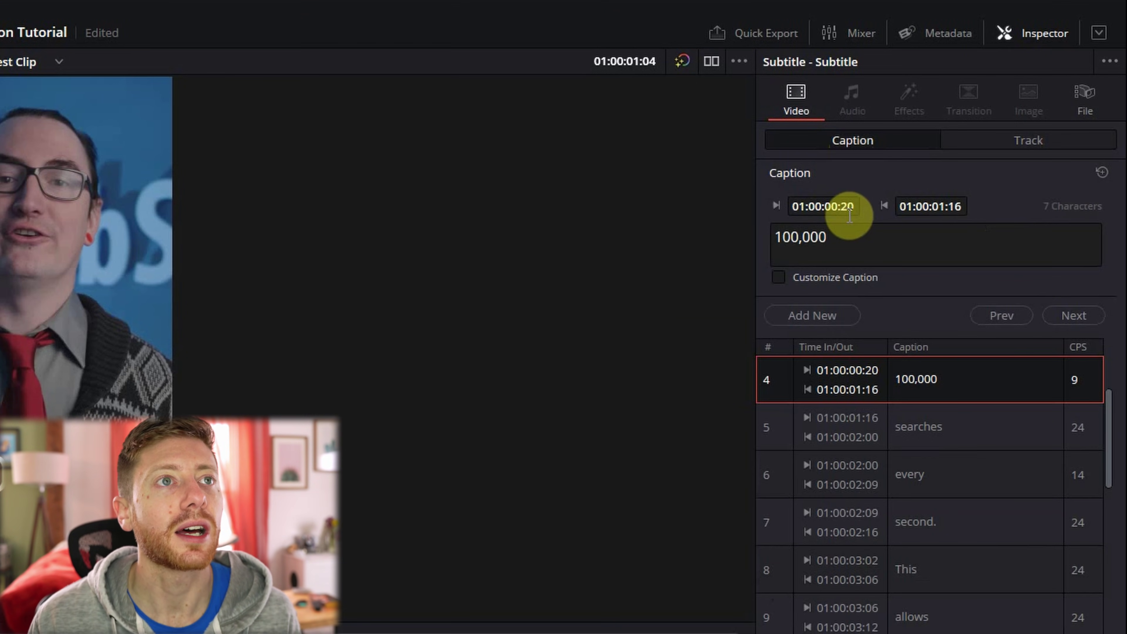
{"action": "left_click", "coordinate": [781, 280]}
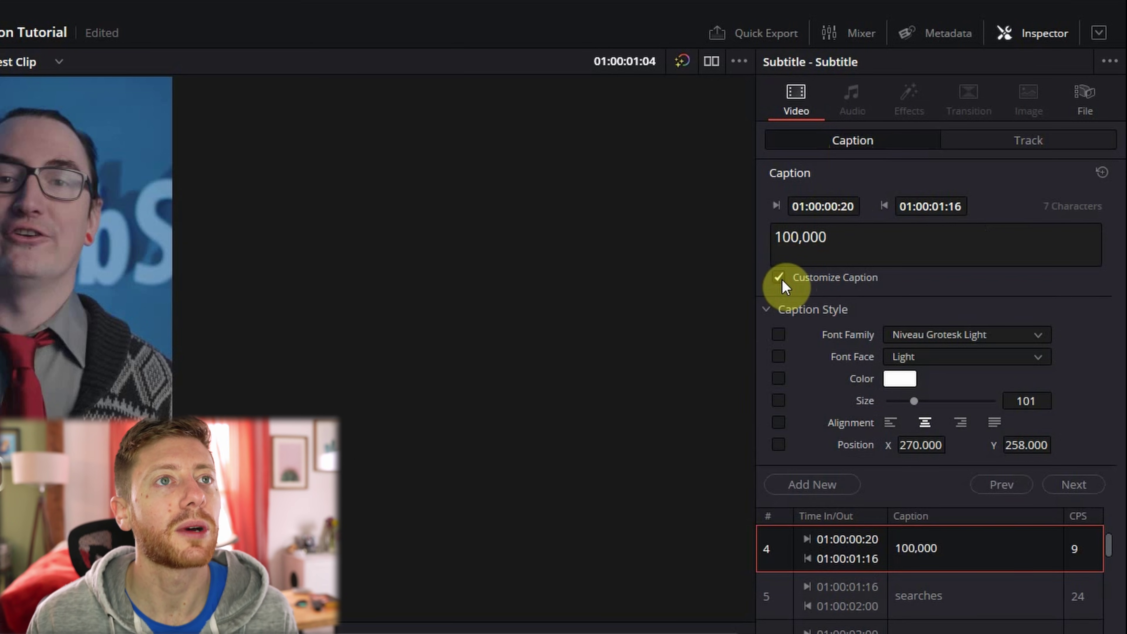
{"action": "left_click", "coordinate": [904, 387]}
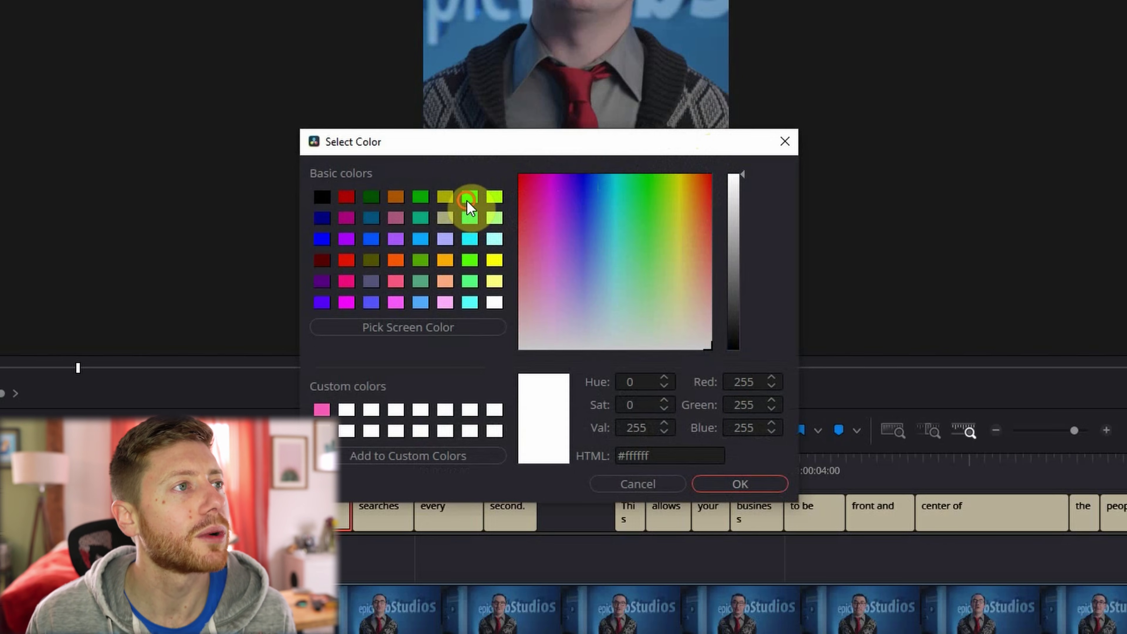
{"action": "left_click", "coordinate": [468, 199]}
{"action": "left_click", "coordinate": [731, 484]}
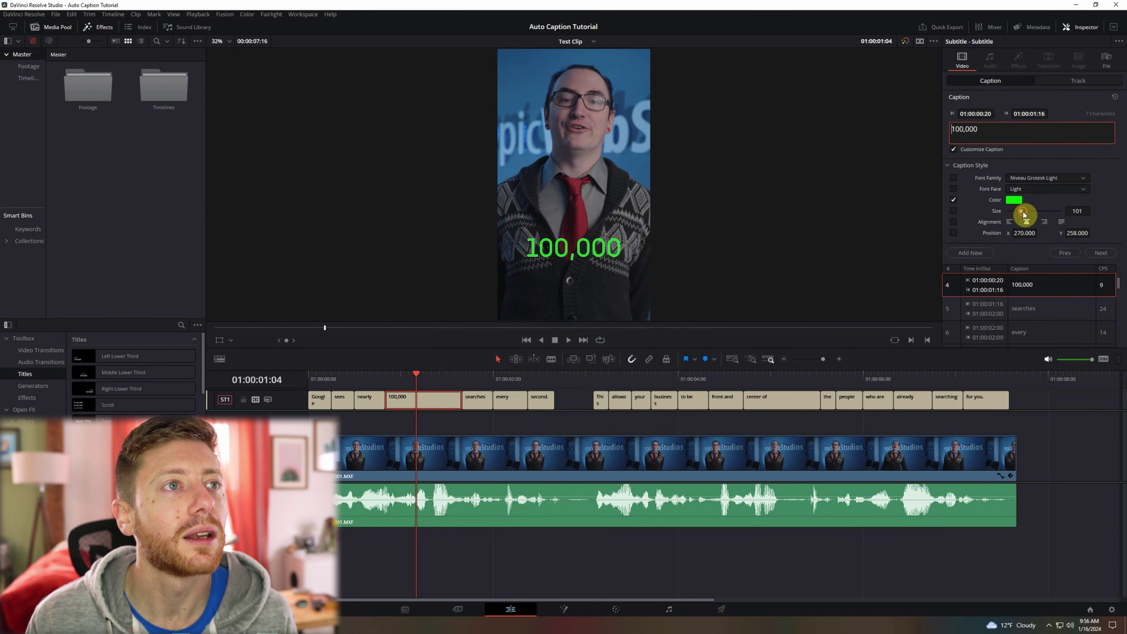
{"action": "left_click_drag", "start_coordinate": [1023, 215], "coordinate": [1030, 215]}
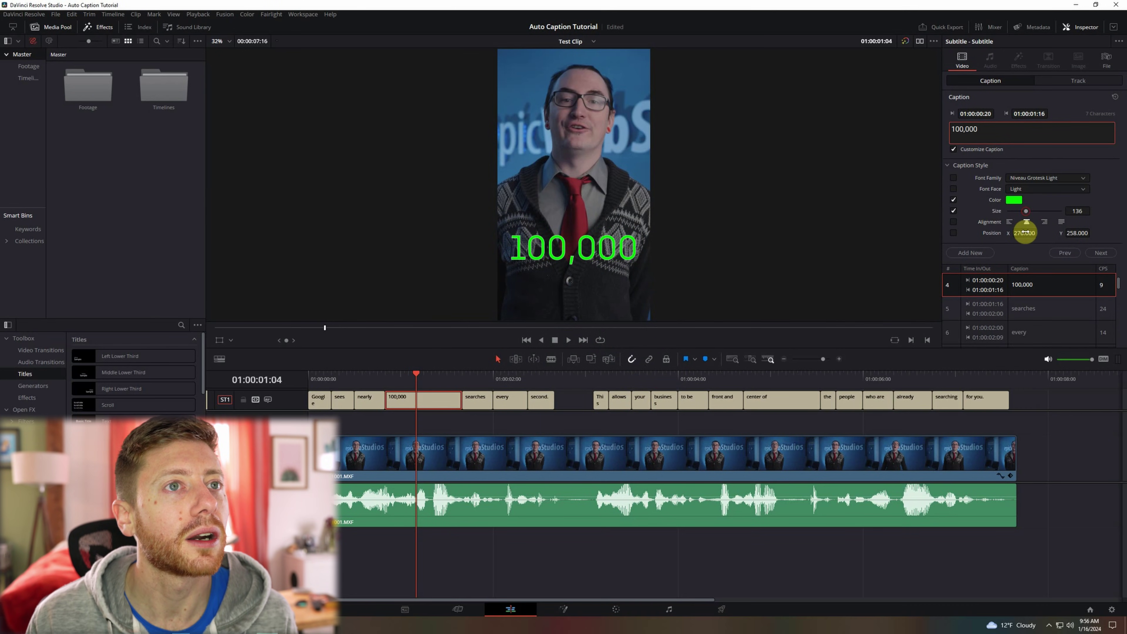
{"action": "left_click", "coordinate": [1043, 178]}
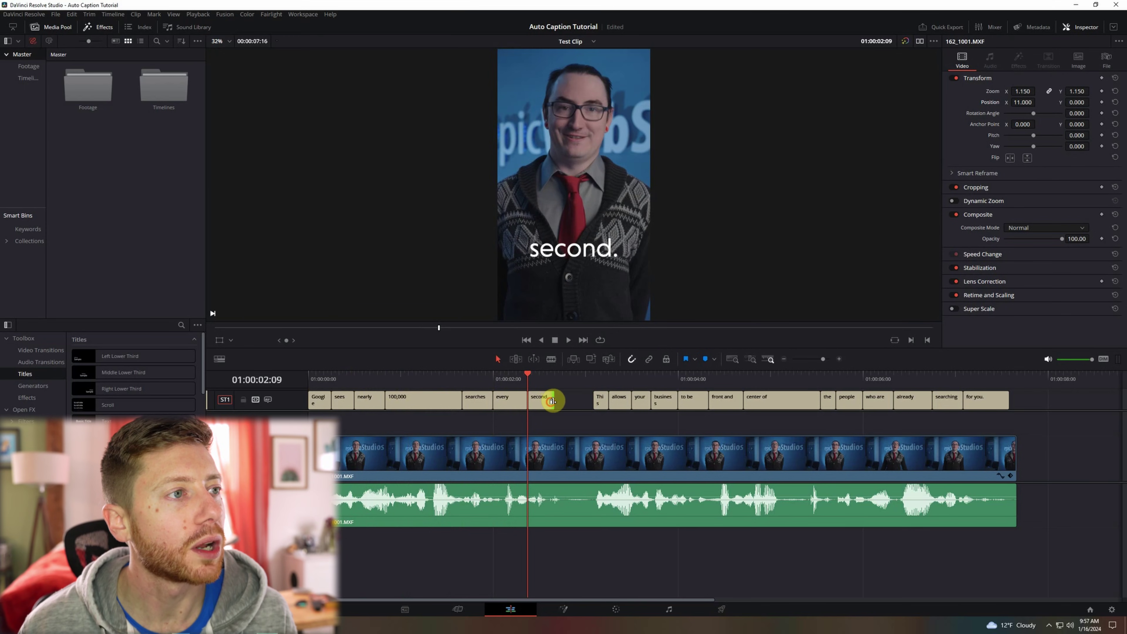
Scrub to the repeated 'center of' captions and select the first one.
{"action": "left_click_drag", "start_coordinate": [531, 378], "coordinate": [784, 387]}
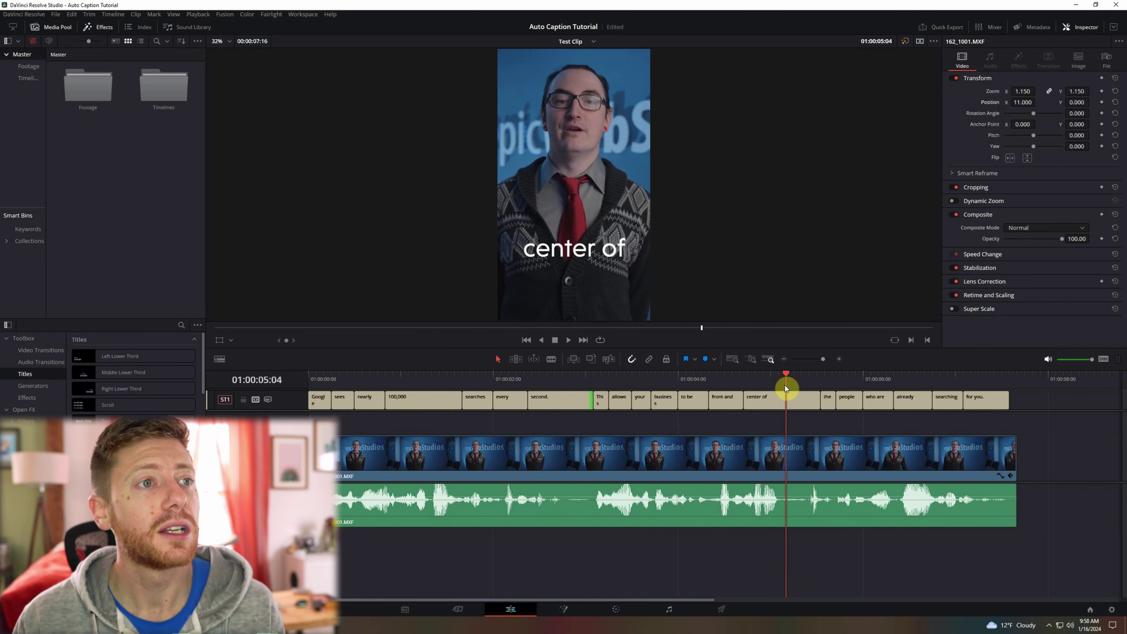
{"action": "left_click", "coordinate": [784, 390]}
{"action": "left_click", "coordinate": [743, 377]}
{"action": "left_click_drag", "start_coordinate": [744, 380], "coordinate": [831, 379]}
{"action": "left_click", "coordinate": [800, 379]}
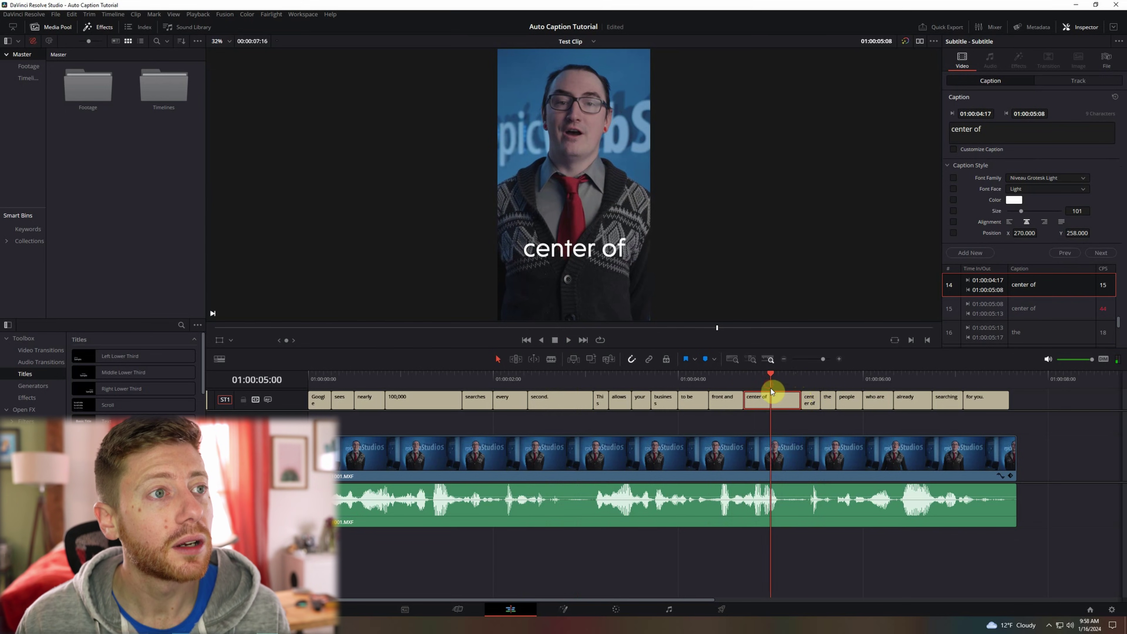
{"action": "left_click_drag", "start_coordinate": [772, 391], "coordinate": [774, 391]}
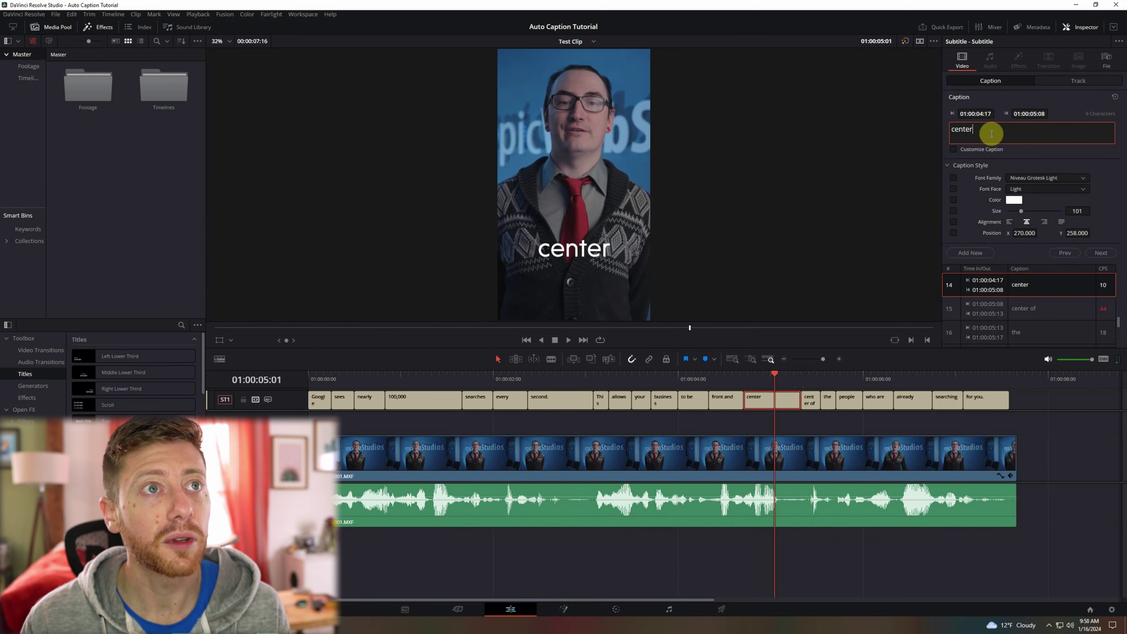
Edit the duplicate caption text so the captions read 'center' and 'of', then play back.
{"action": "left_click", "coordinate": [1038, 313]}
{"action": "left_click", "coordinate": [984, 142]}
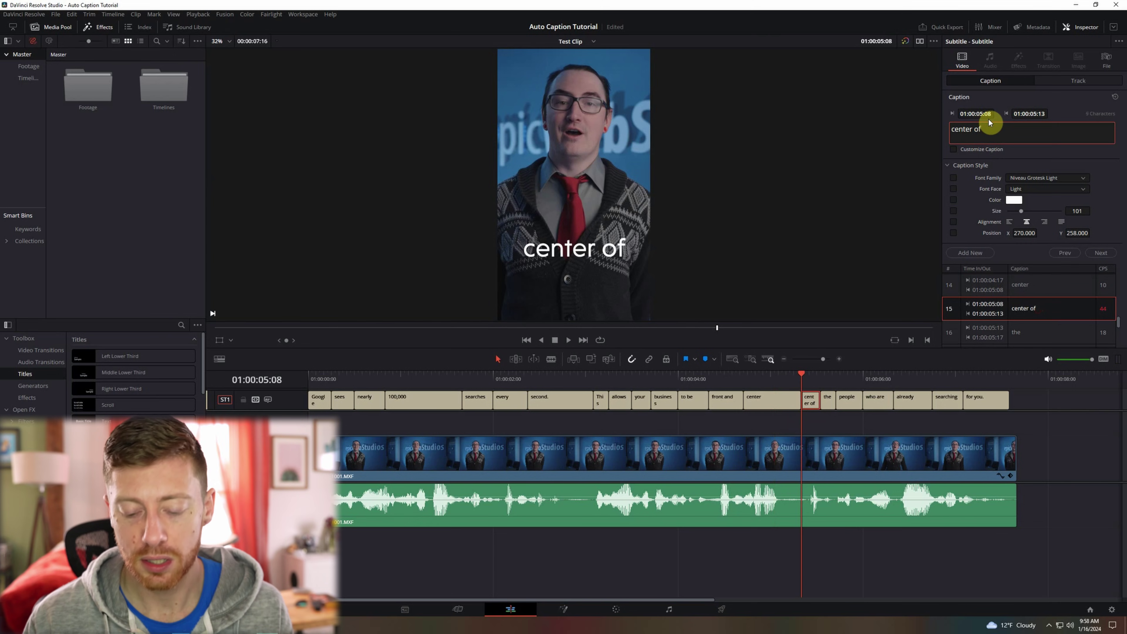
{"action": "key", "text": "BackSpace"}
{"action": "key", "text": "BackSpace"}
{"action": "key", "text": "BackSpace"}
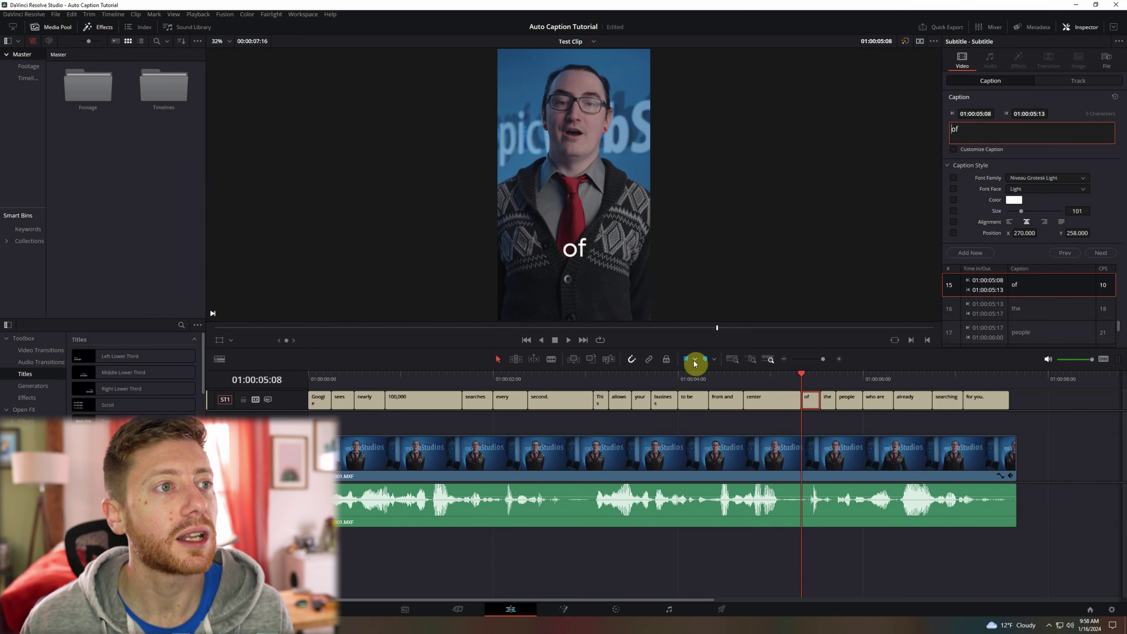
{"action": "key", "text": "space"}
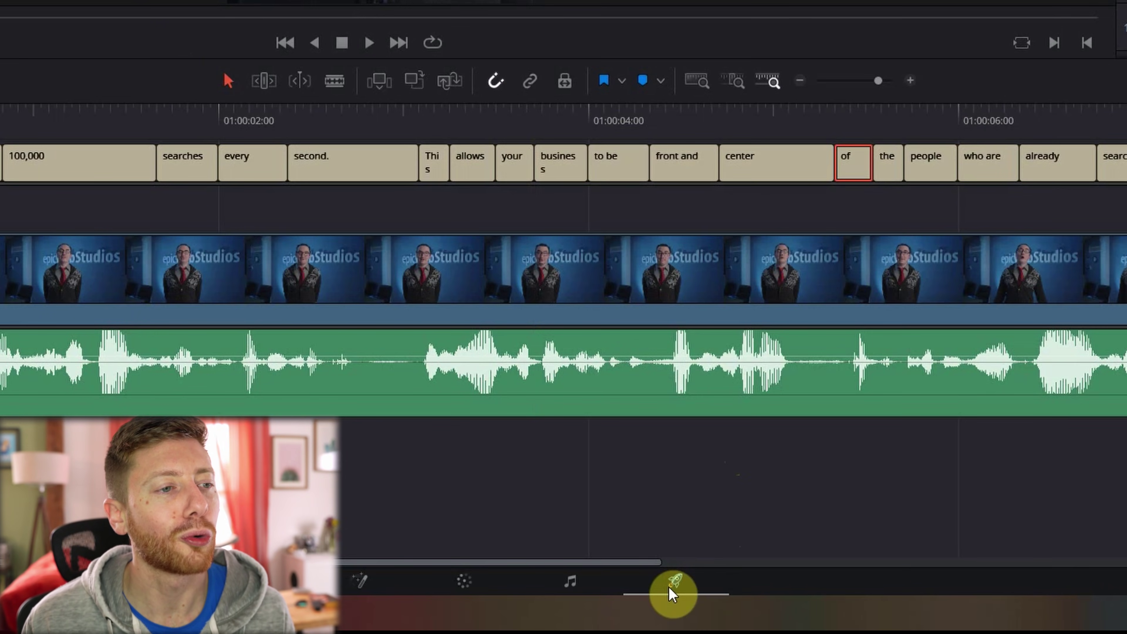
On the Deliver page, select the 'tutorial' file name in the 1080 x 1920 Custom Export settings.
{"action": "left_click", "coordinate": [670, 591]}
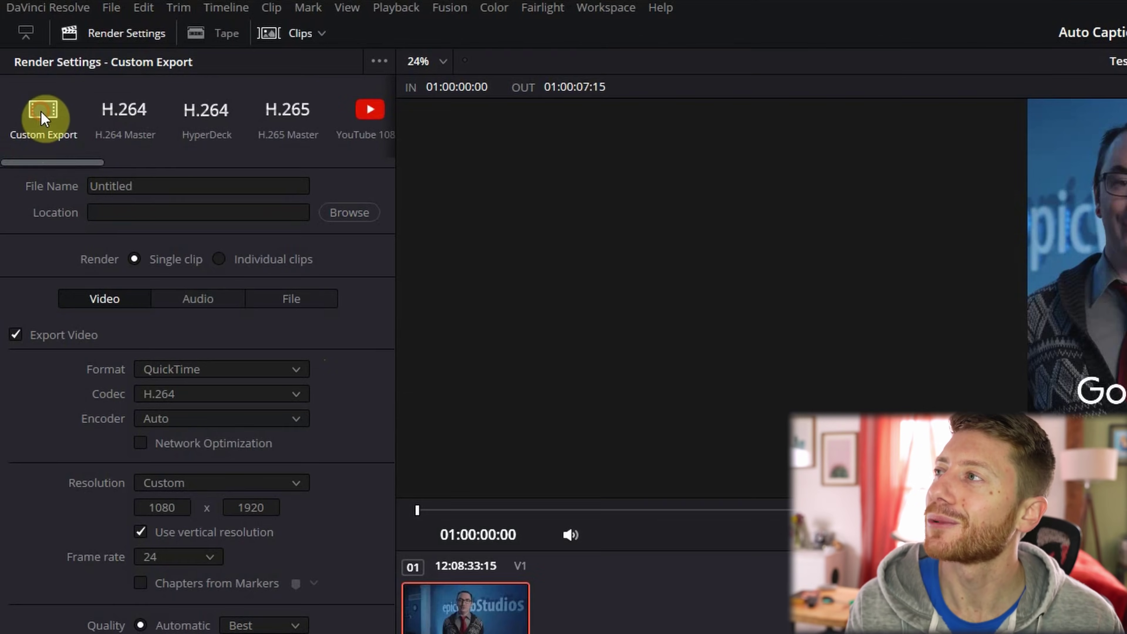
{"action": "double_click", "coordinate": [151, 179]}
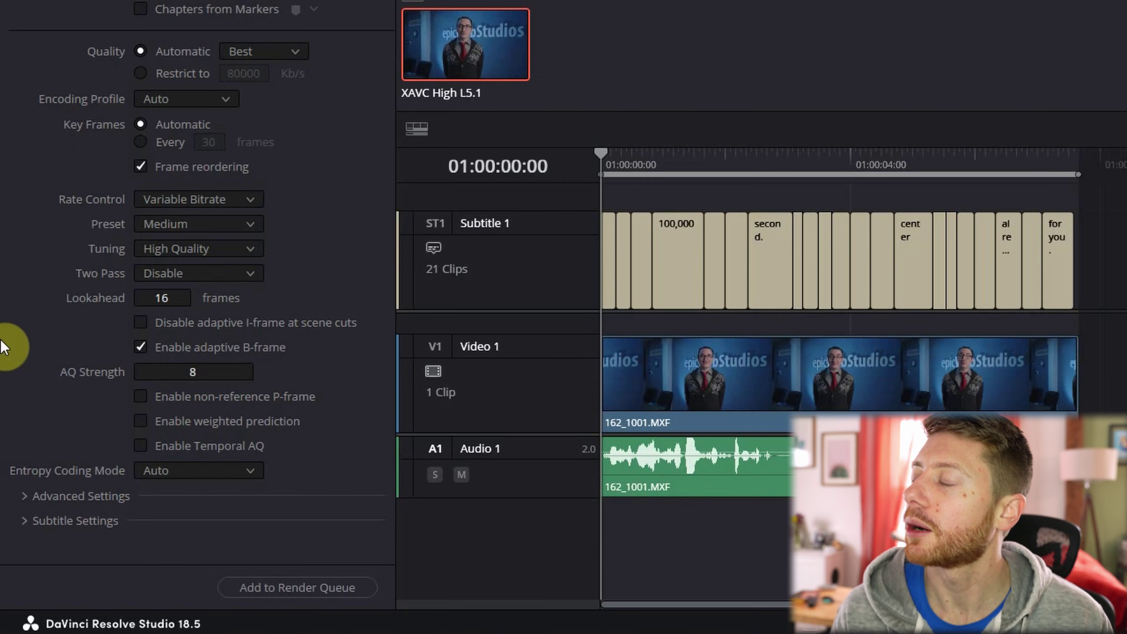
Export subtitles burned into the video and add the job to the render queue.
{"action": "left_click", "coordinate": [24, 522]}
{"action": "left_click_drag", "start_coordinate": [390, 117], "coordinate": [385, 268]}
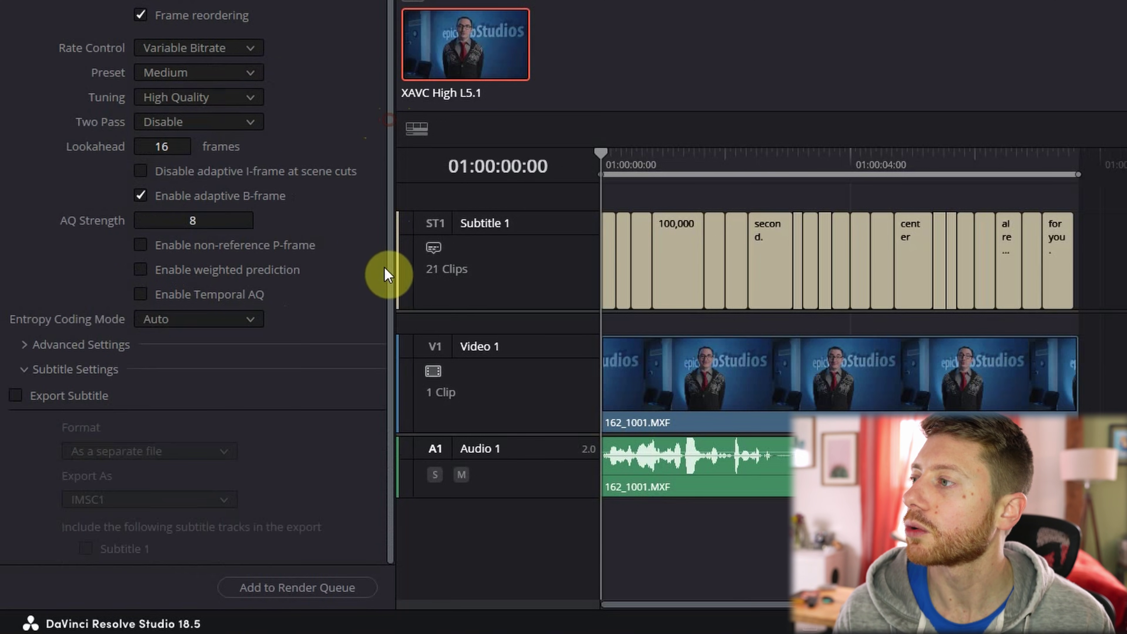
{"action": "left_click", "coordinate": [17, 401]}
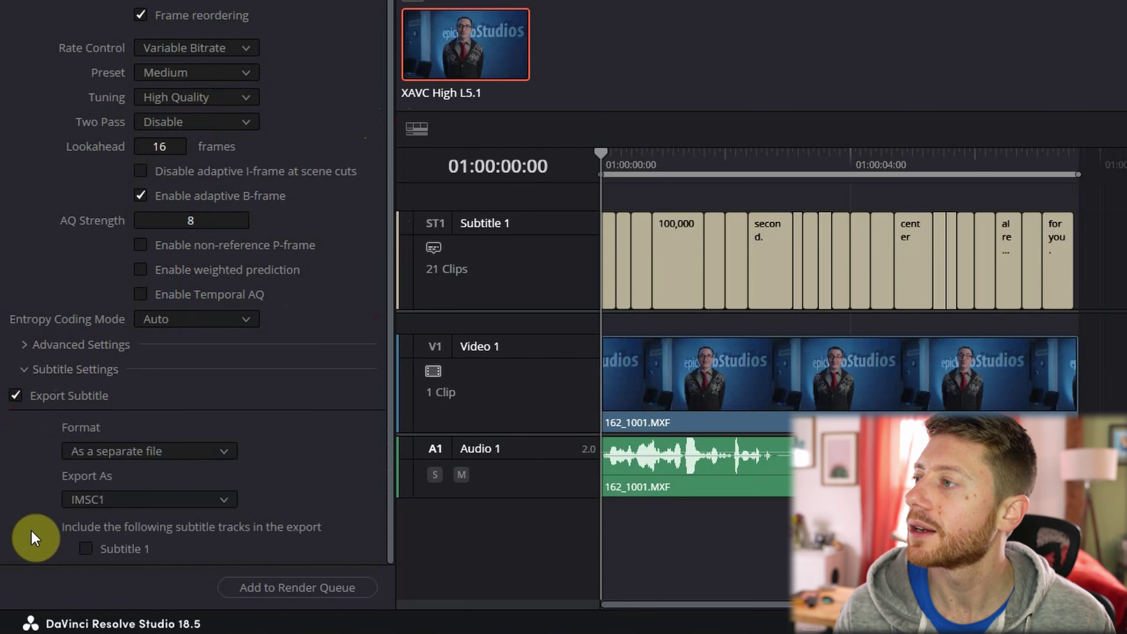
{"action": "left_click", "coordinate": [157, 457]}
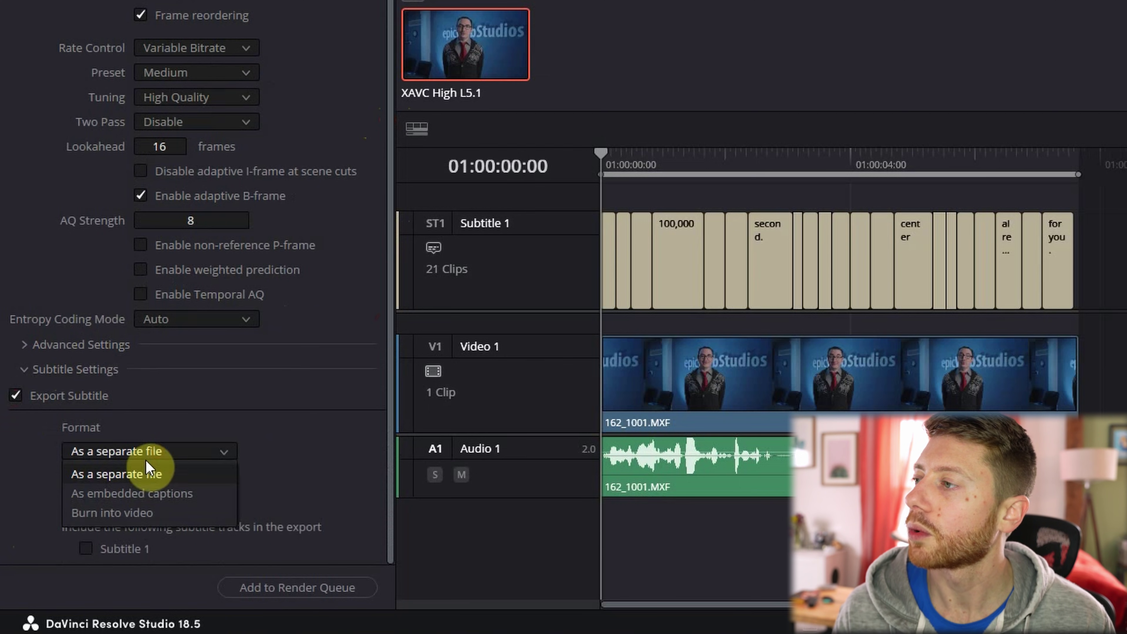
{"action": "left_click", "coordinate": [112, 514]}
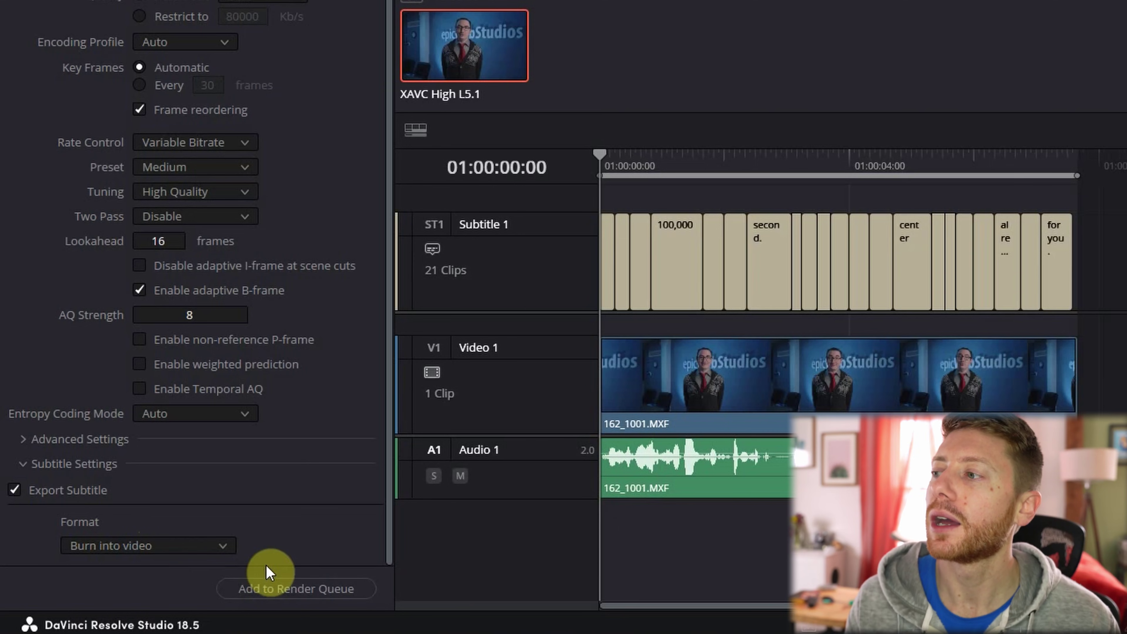
{"action": "left_click", "coordinate": [270, 587]}
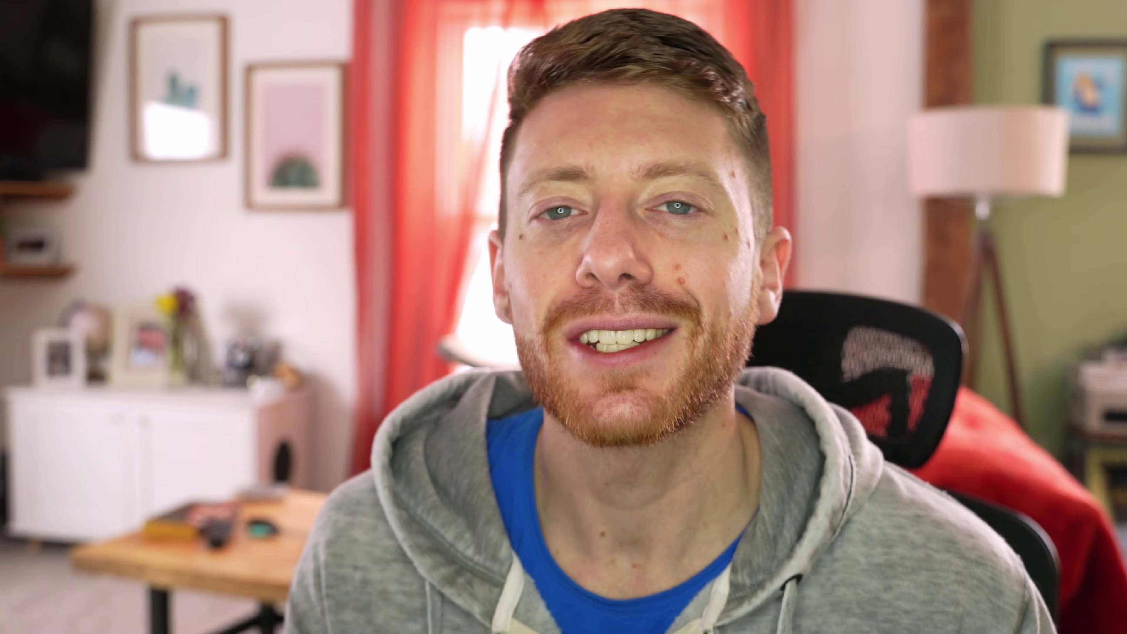